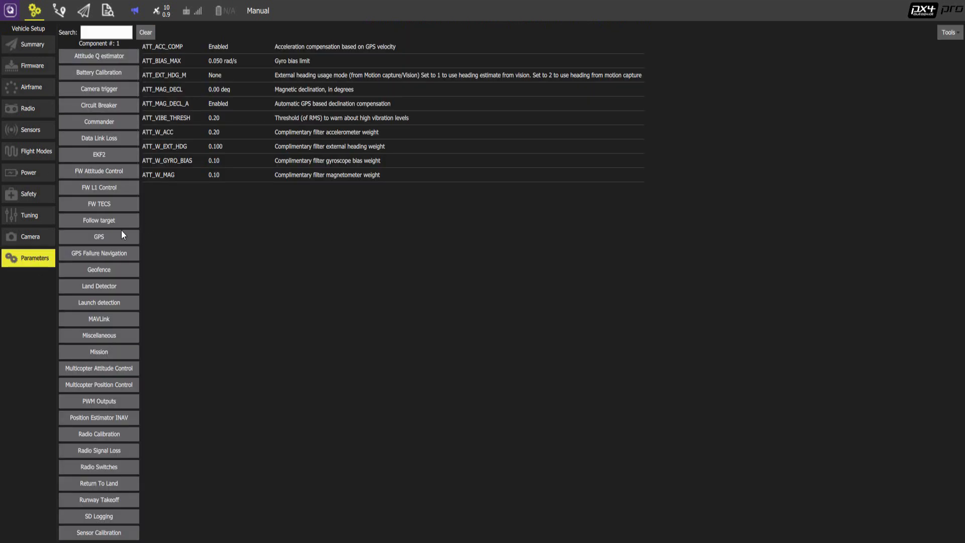
Step: Inspect VT_TRANS_THR in VTOL Attitude Control and leave it unchanged at 0.750
scroll(95, 270, "down", 2)
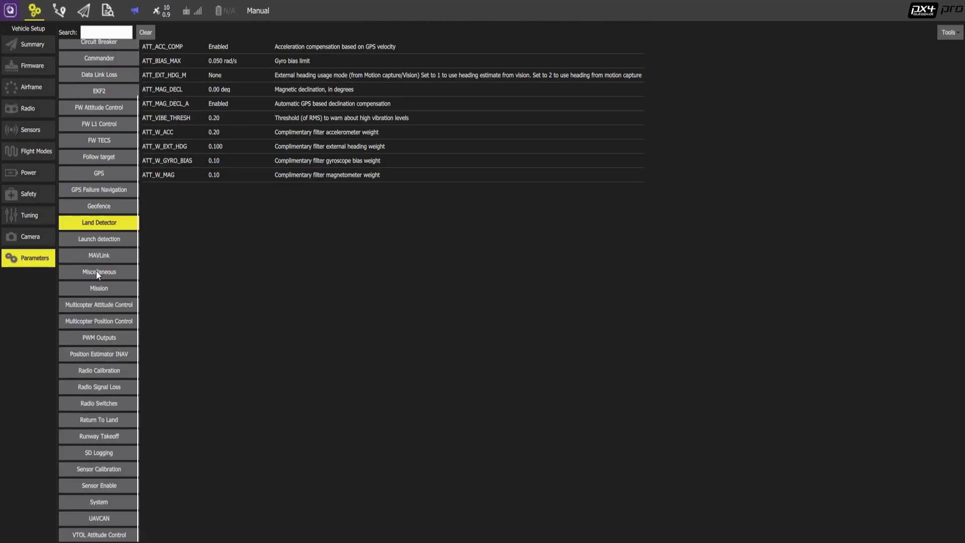
left_click(106, 535)
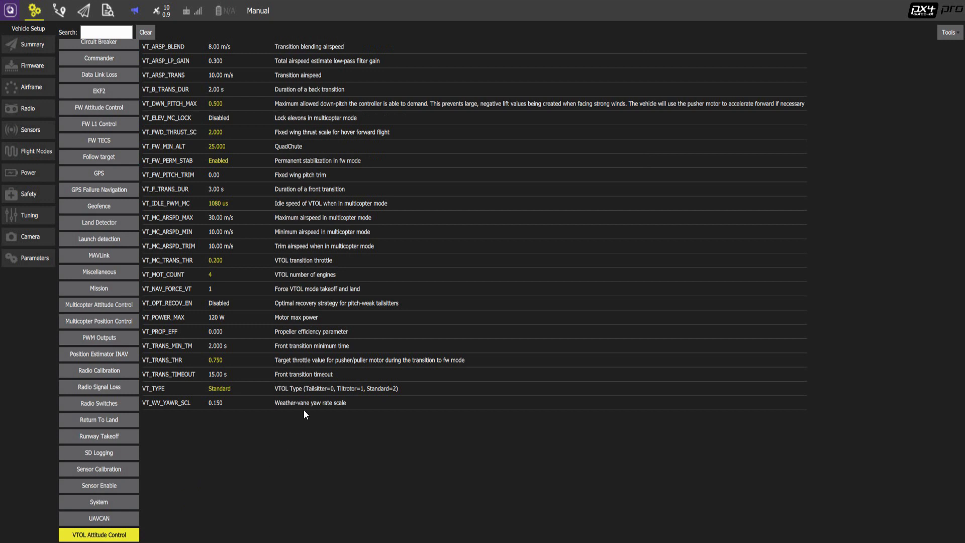
left_click(299, 360)
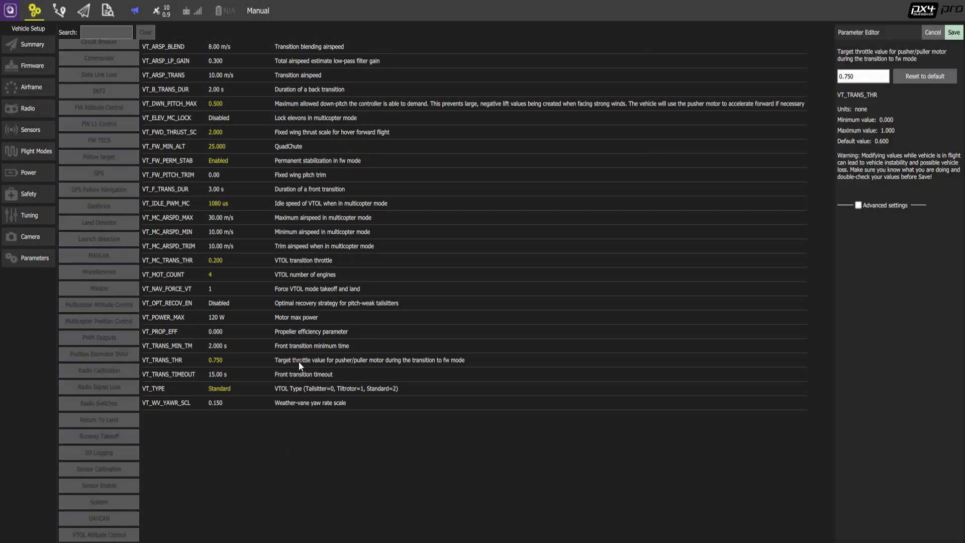
double_click(860, 77)
left_click(928, 32)
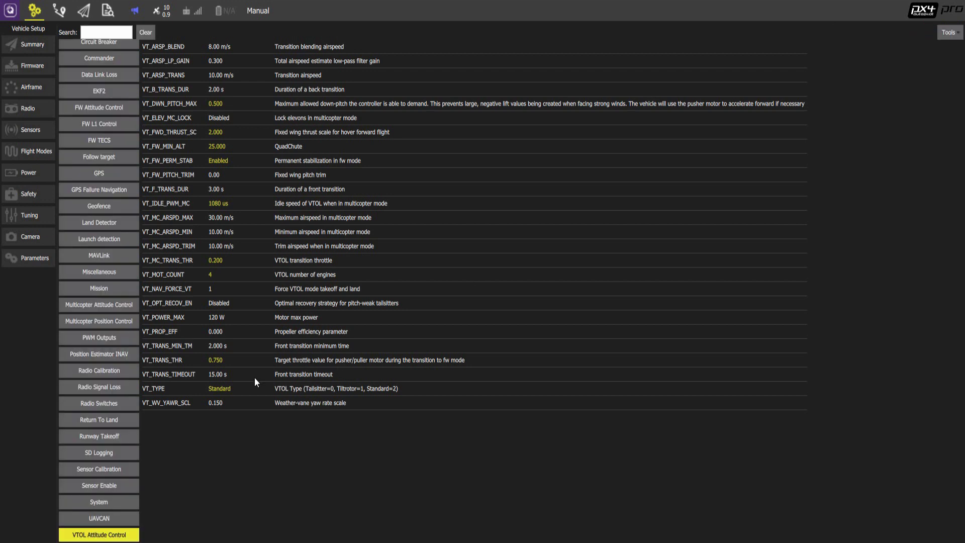
left_click(290, 260)
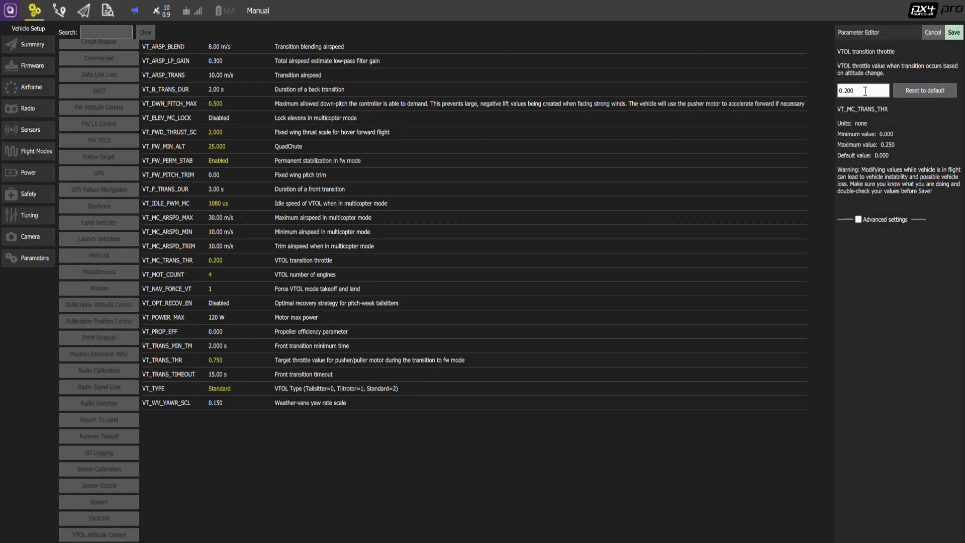
left_click(933, 32)
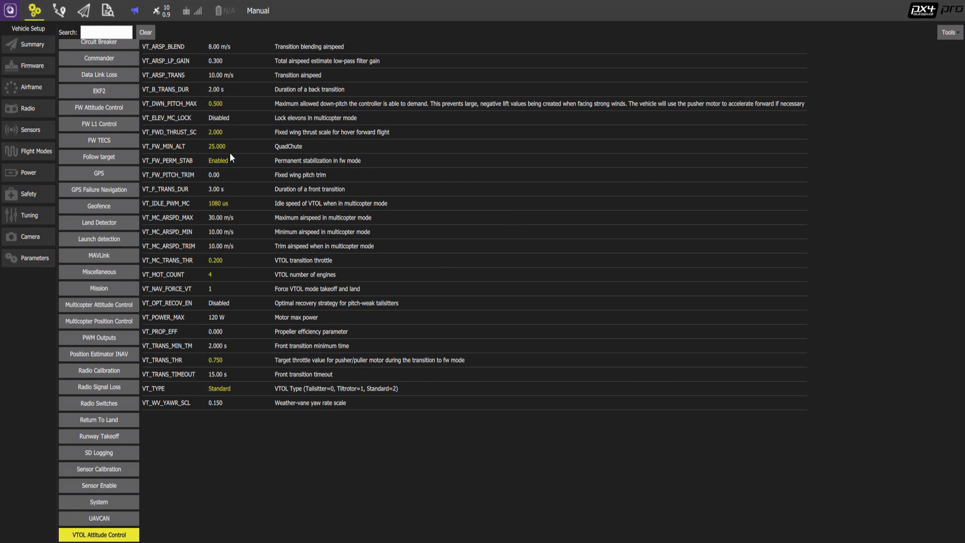
left_click(217, 145)
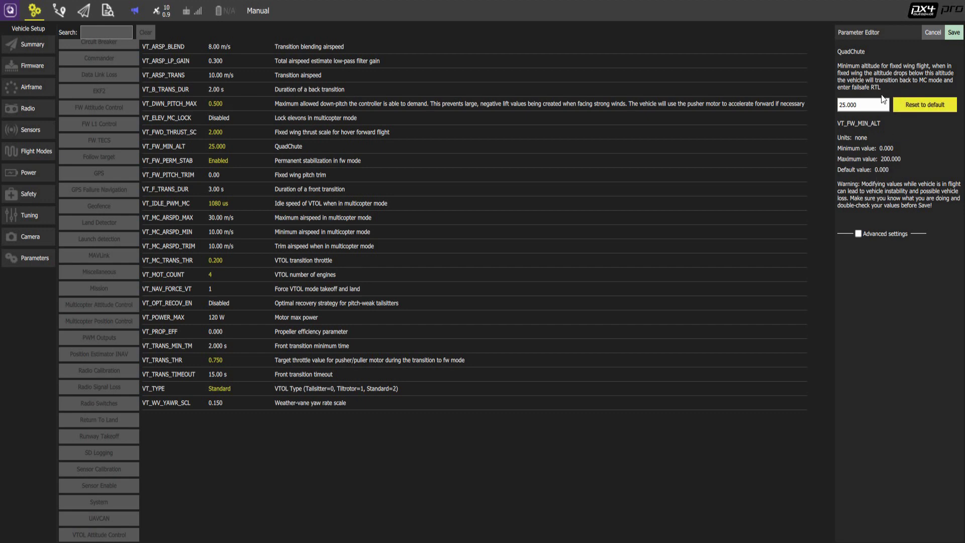
left_click(931, 33)
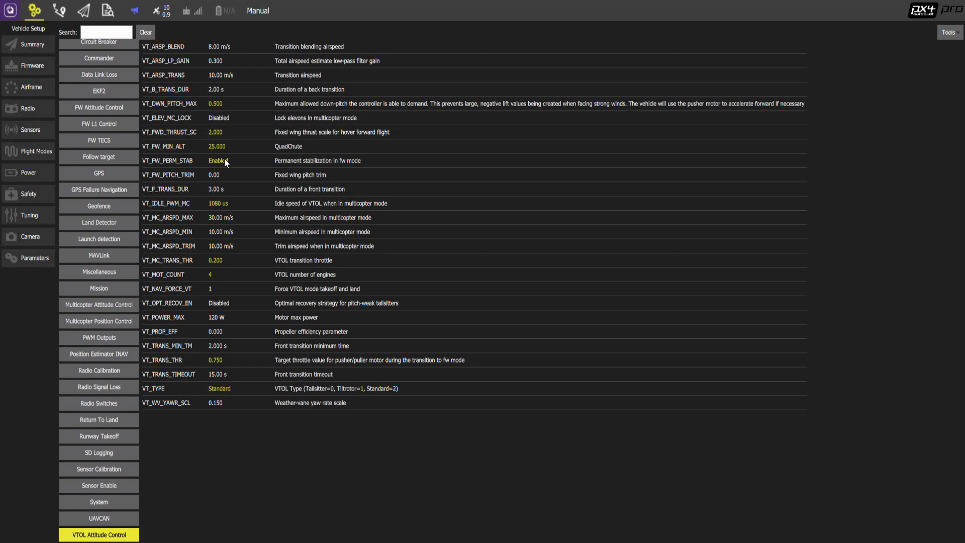
Step: Check VT_FWD_THRUST_SC and VT_DWN_PITCH_MAX, leaving the down-pitch limit at 0.500
left_click(209, 131)
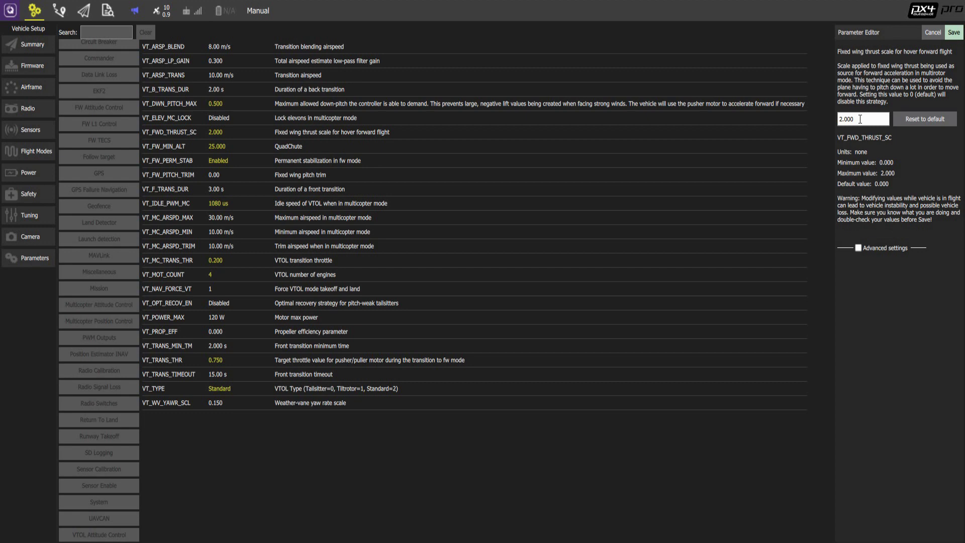
left_click(931, 32)
left_click(177, 104)
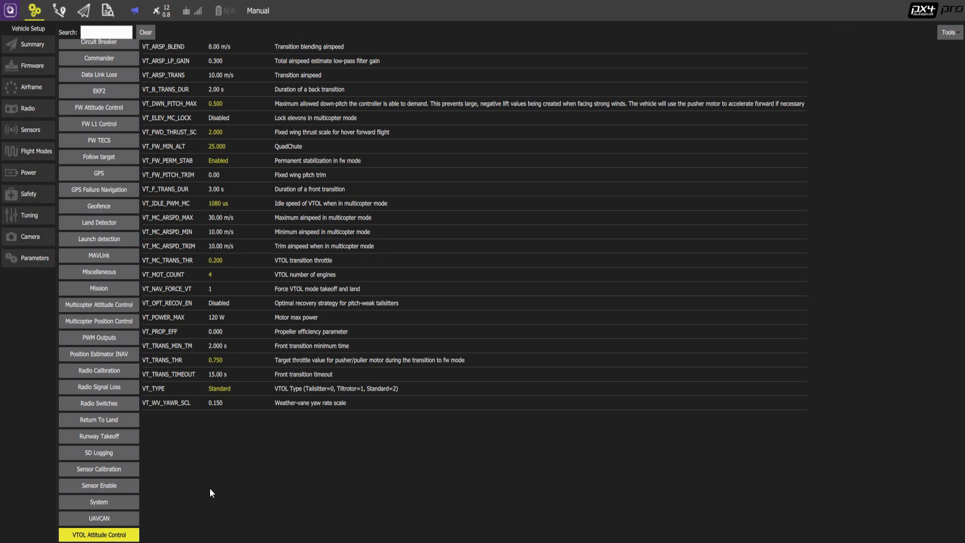
left_click(98, 323)
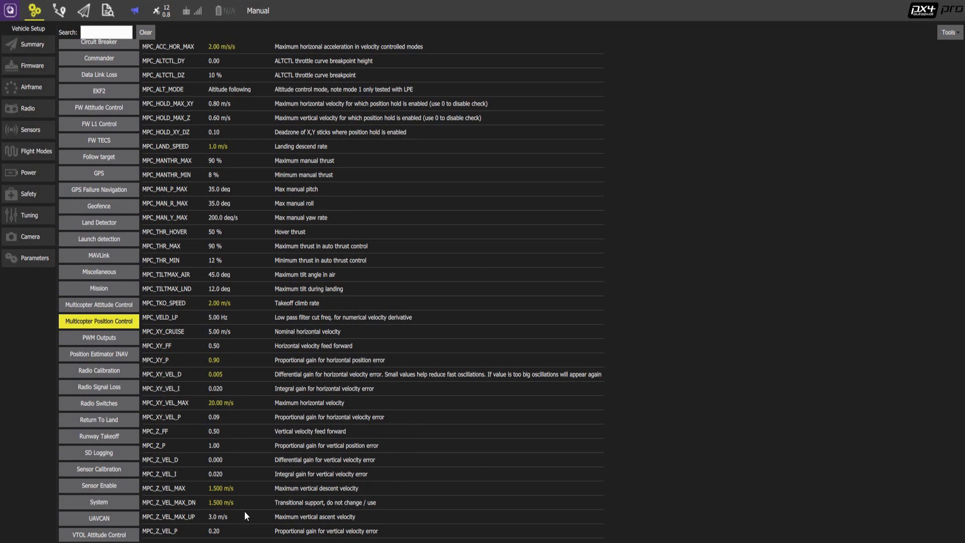
left_click(206, 404)
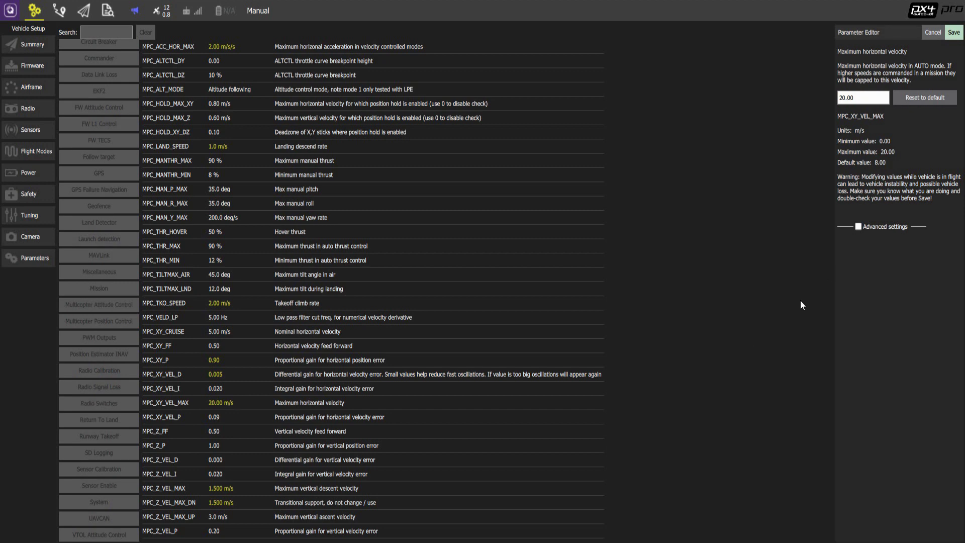
Step: Review the horizontal velocity integral and differential (0.005) gains without changing them
left_click(927, 32)
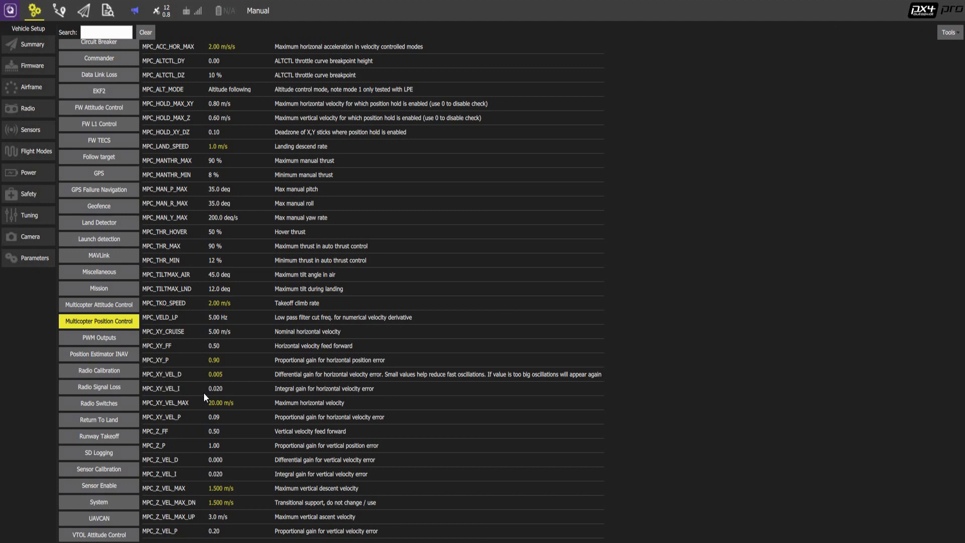
left_click(204, 393)
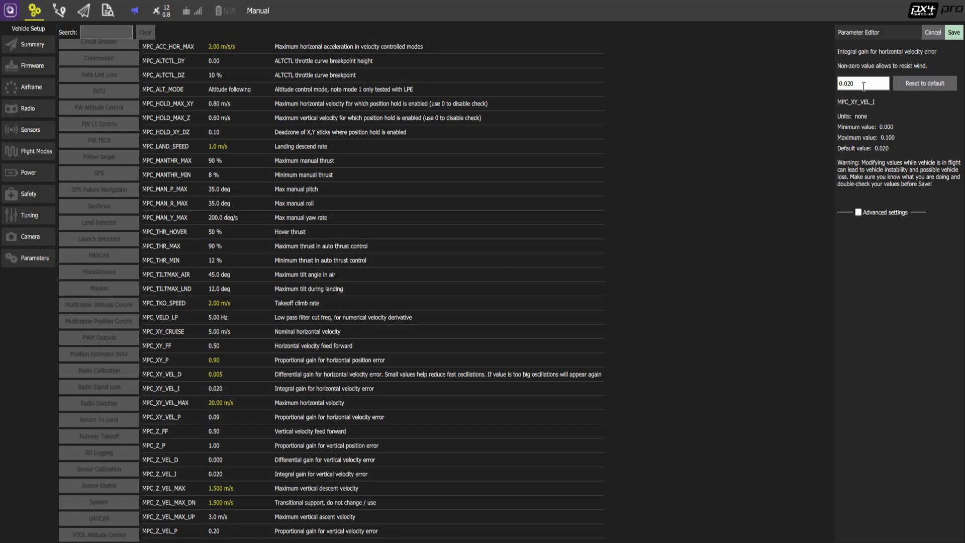
left_click(933, 32)
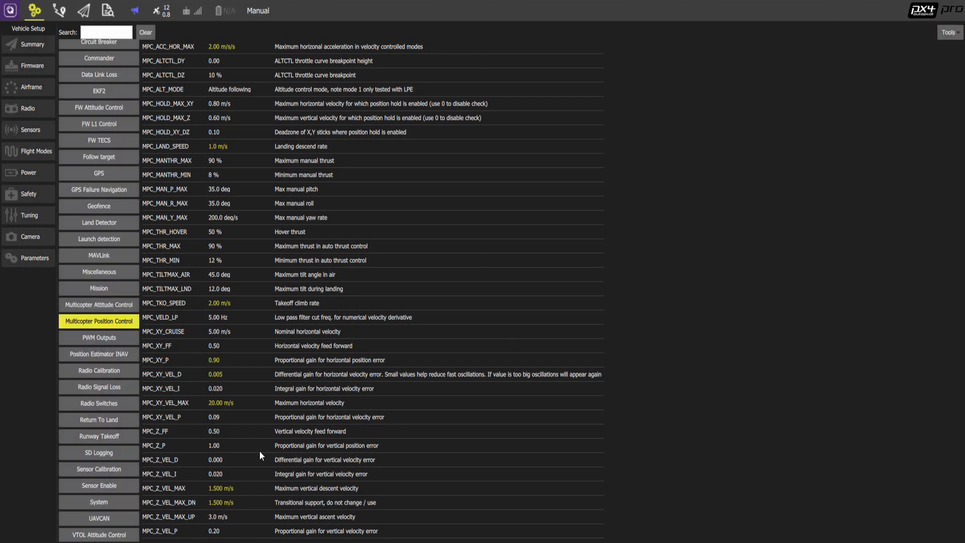
left_click(225, 375)
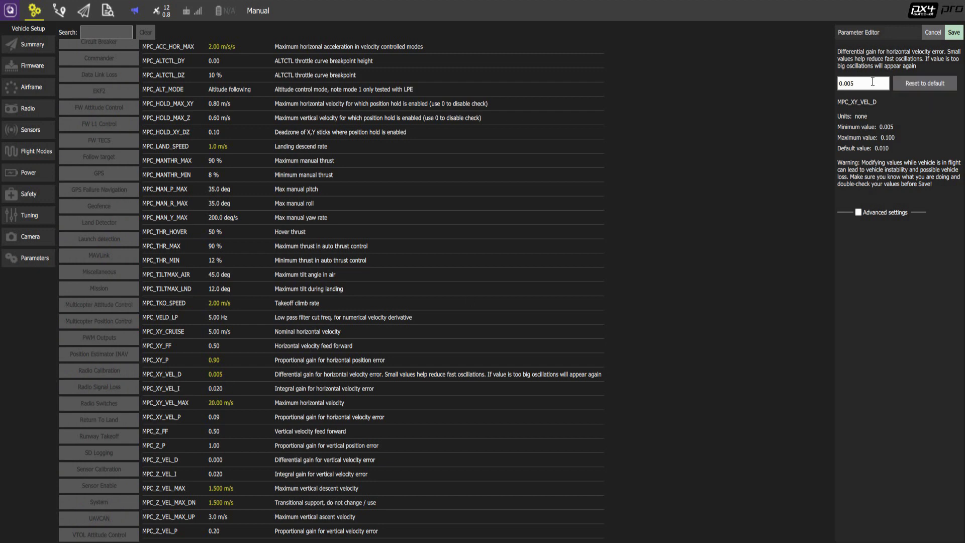
left_click(933, 33)
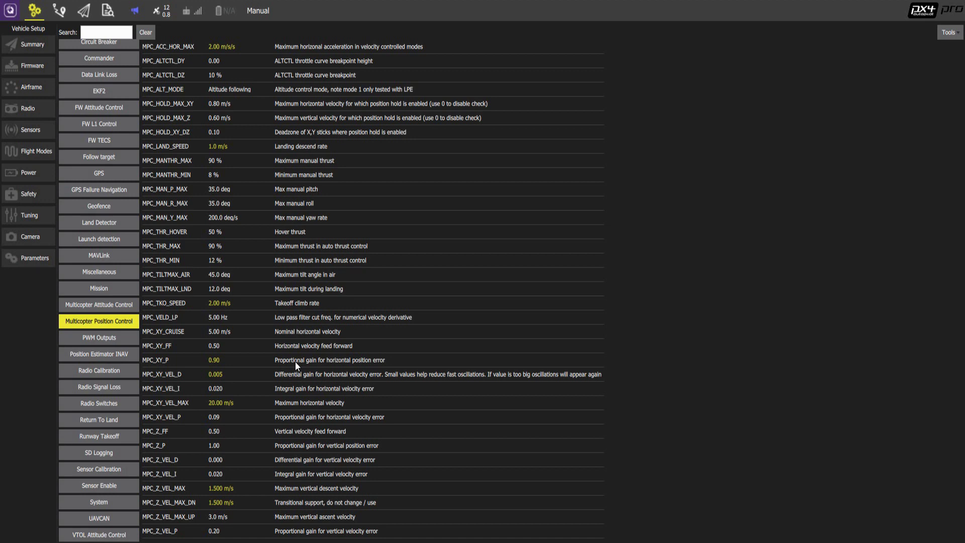
Step: Check the position proportional gain (0.90) and landing descend rate, leaving both unchanged
left_click(294, 361)
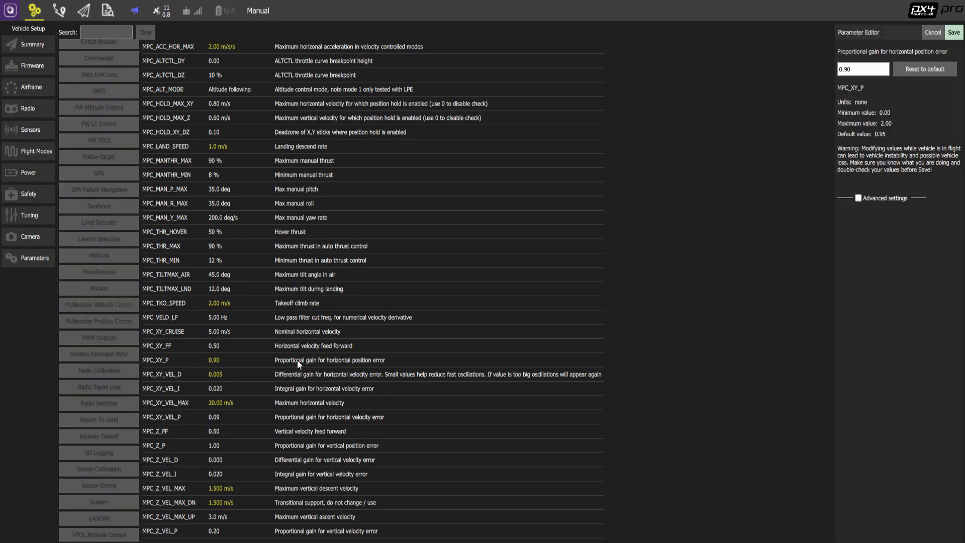
left_click(934, 34)
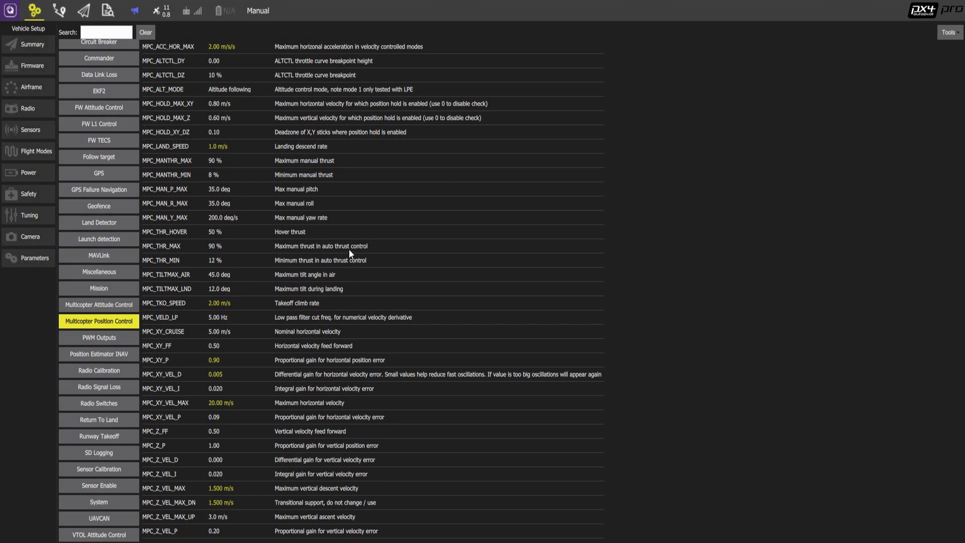
left_click(222, 146)
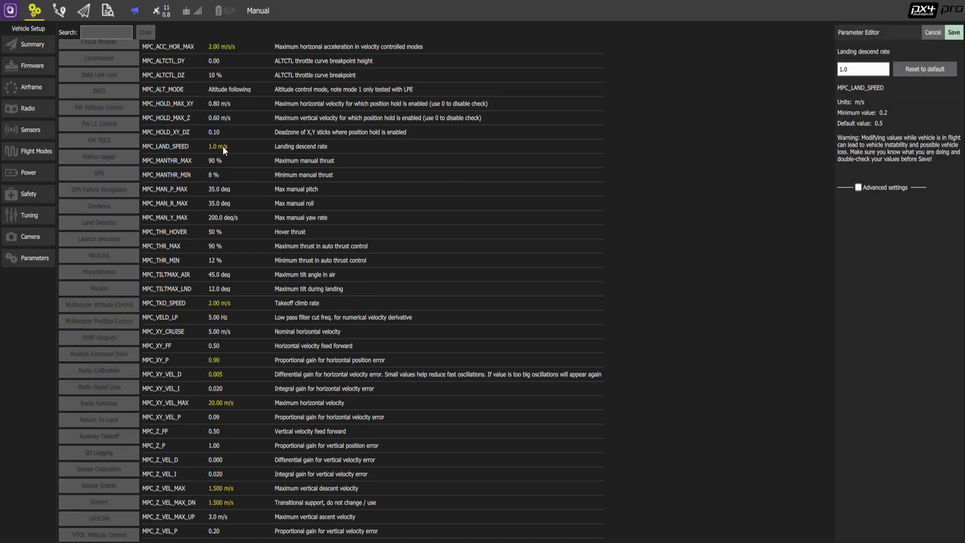
key("Escape")
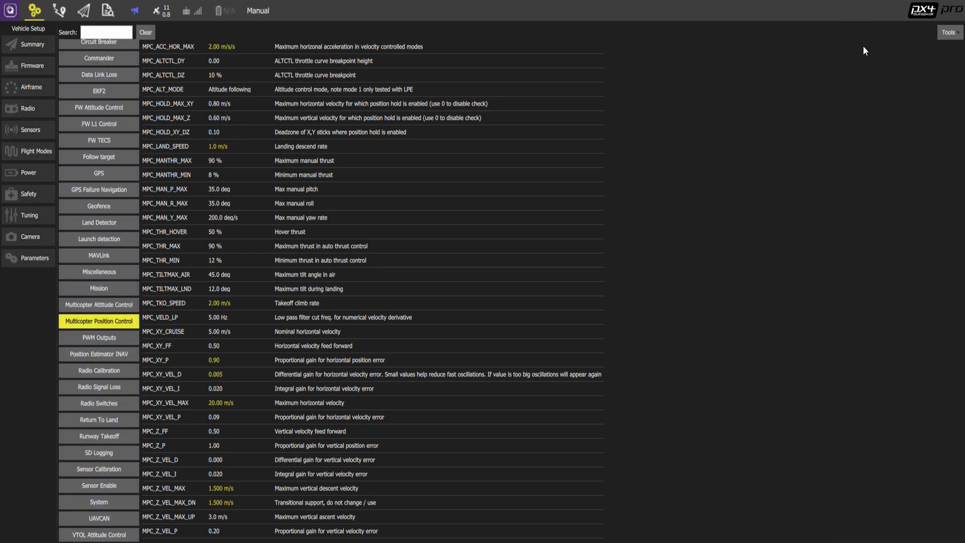
Step: Show the Multicopter Attitude Control group, listing MC_PITCHRATE_P 0.120 and MC_PITCH_TC 0.19 s
left_click(93, 310)
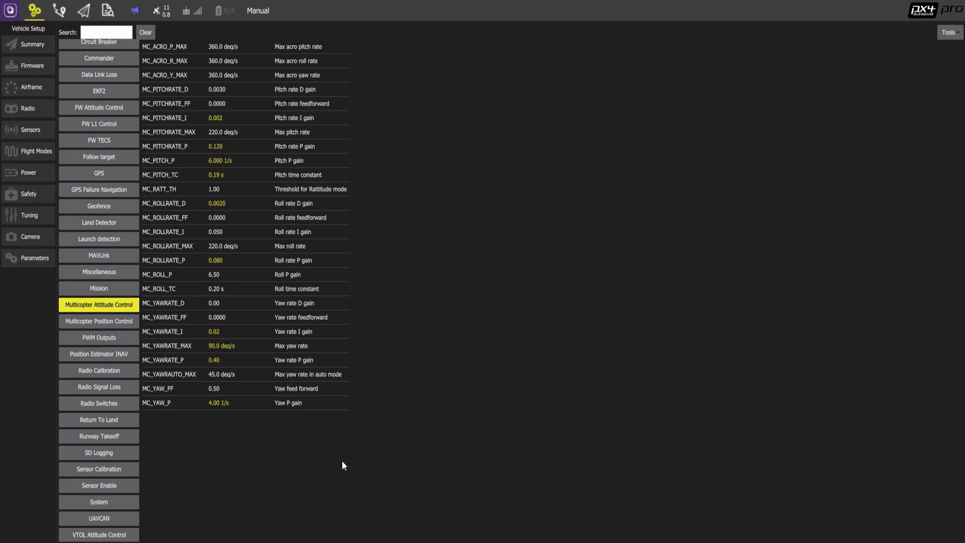
Step: Lower the Plane Cruise throttle slider to mid-range in the Tuning setup
left_click(31, 213)
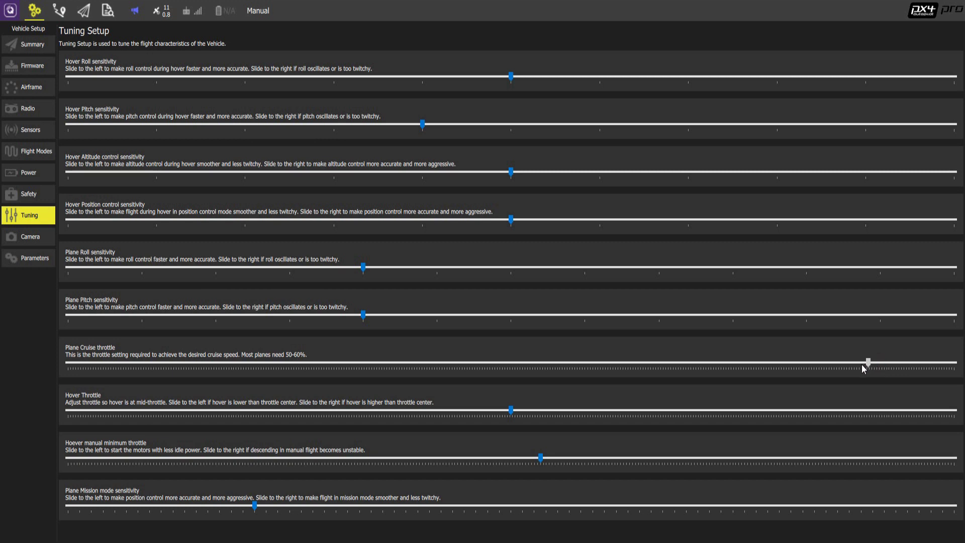
left_click_drag(700, 377, 514, 366)
Step: Filter parameters by 'fw_th' and save FW_THR_CRUISE at 50 %
left_click(31, 253)
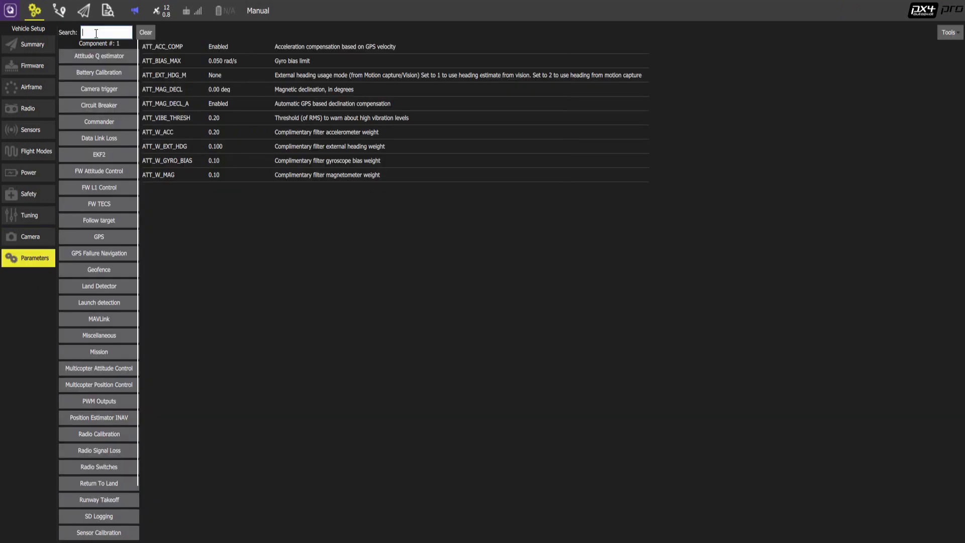
left_click(96, 33)
type("fw")
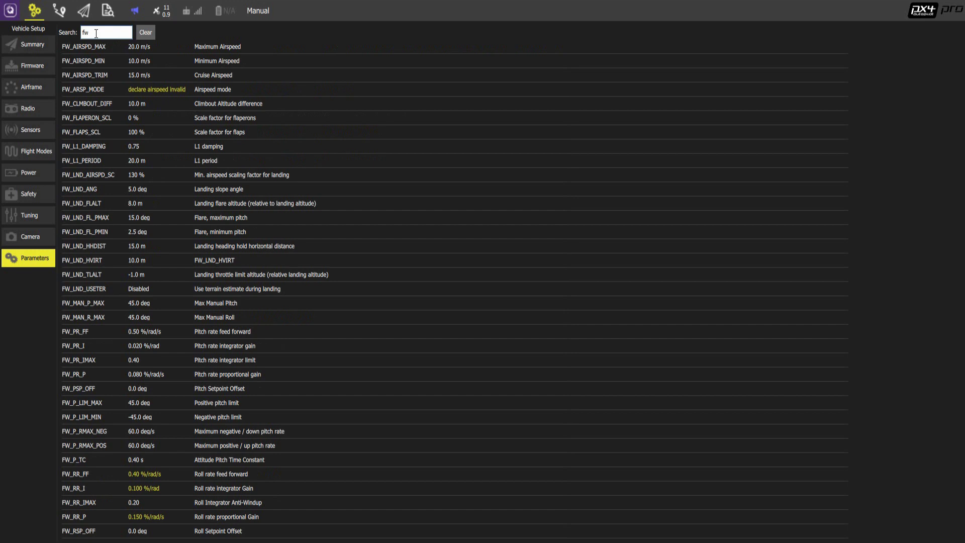
type("_th")
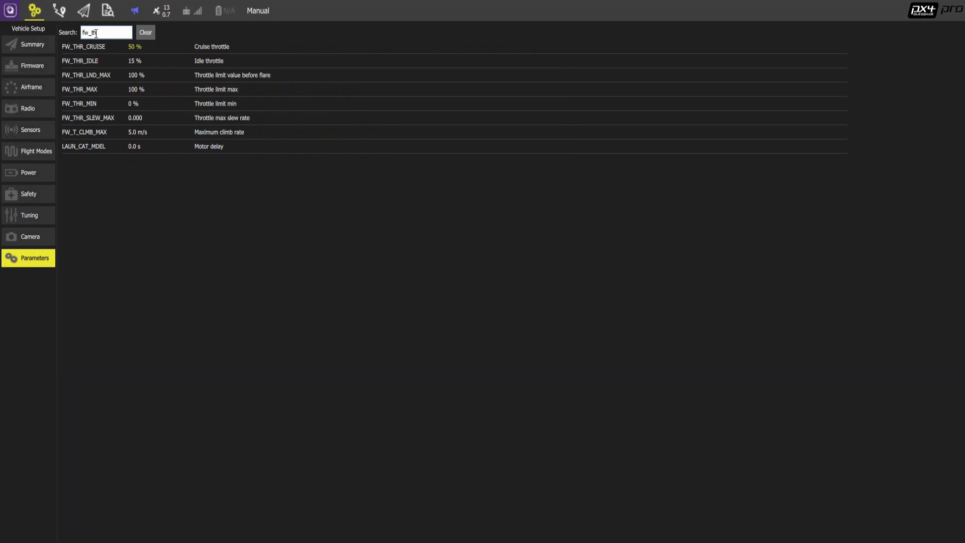
left_click(88, 47)
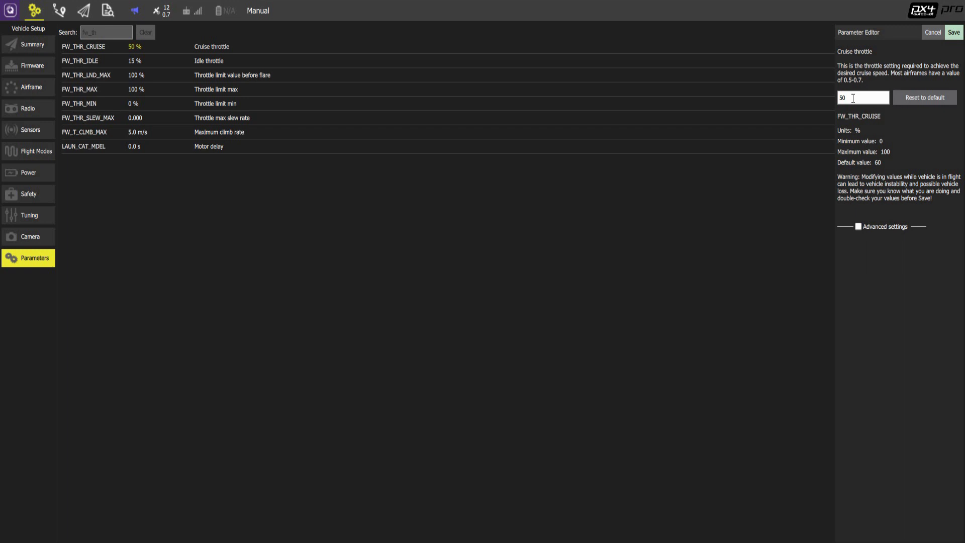
left_click(953, 32)
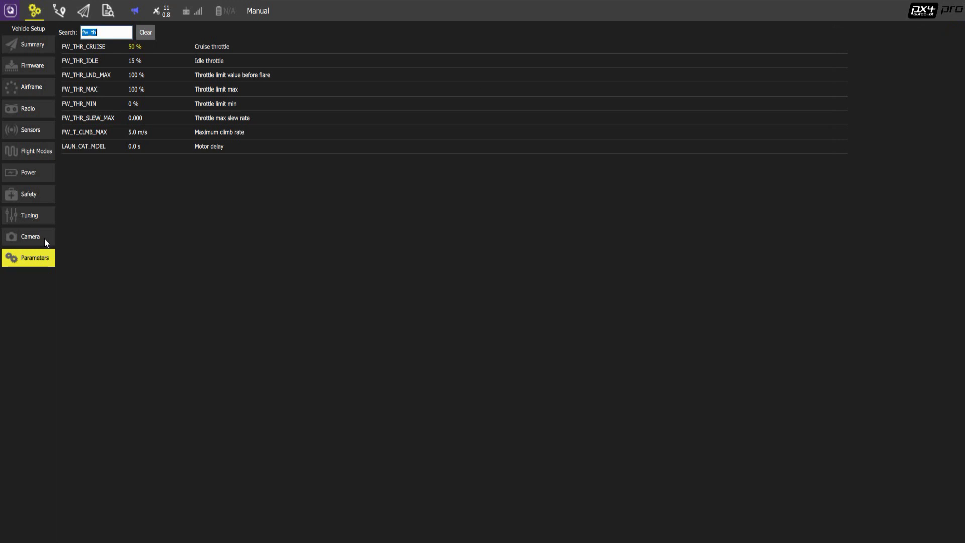
Step: Show the Safety setup and keep the Low Battery Failsafe Action on Warning
left_click(37, 200)
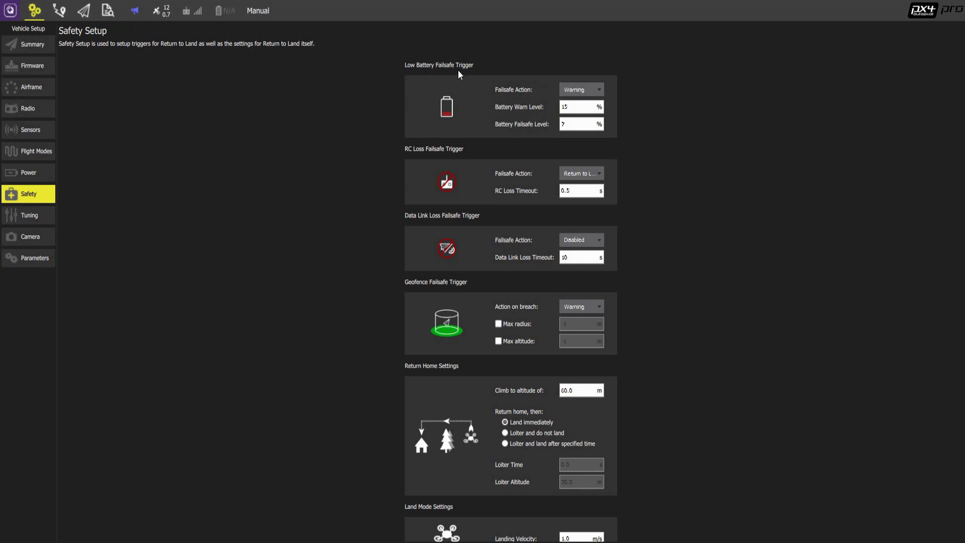
left_click(577, 91)
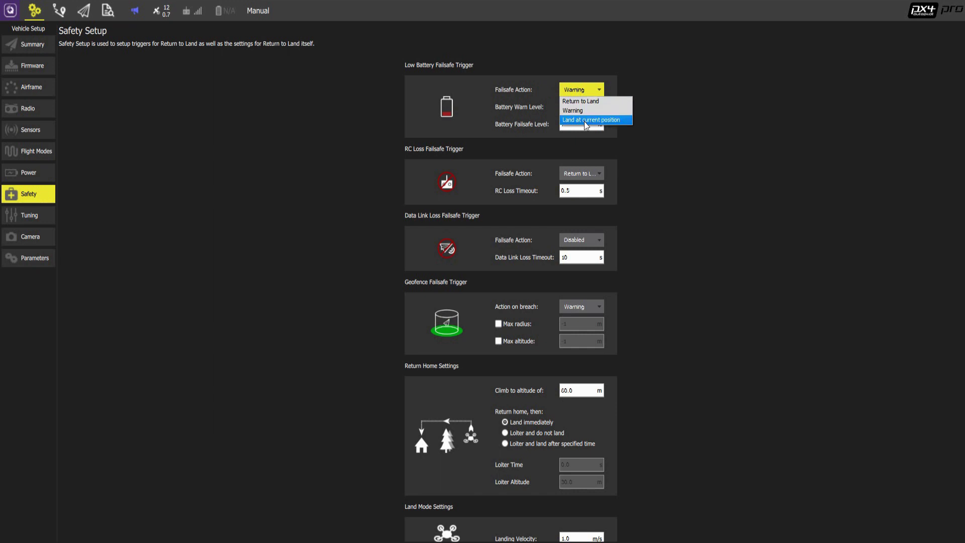
left_click(655, 75)
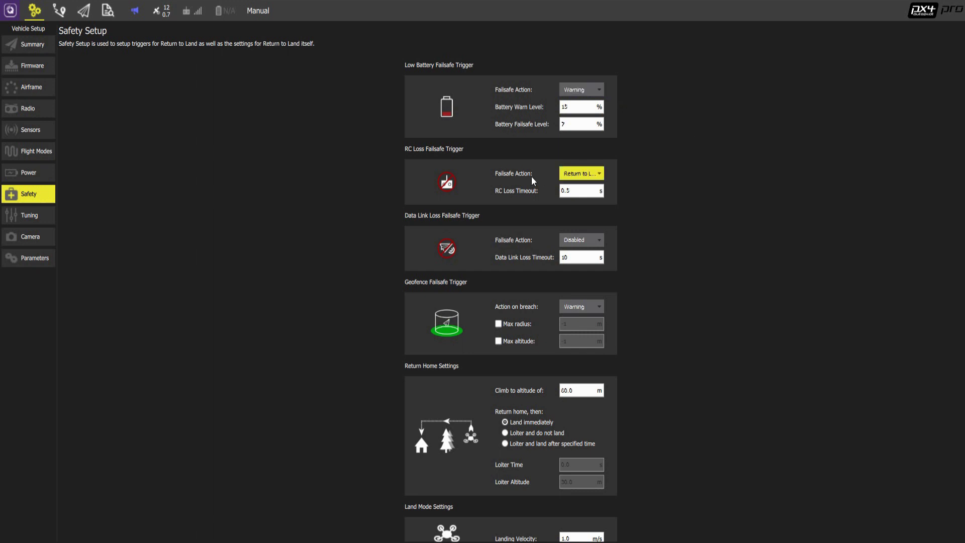
left_click(580, 174)
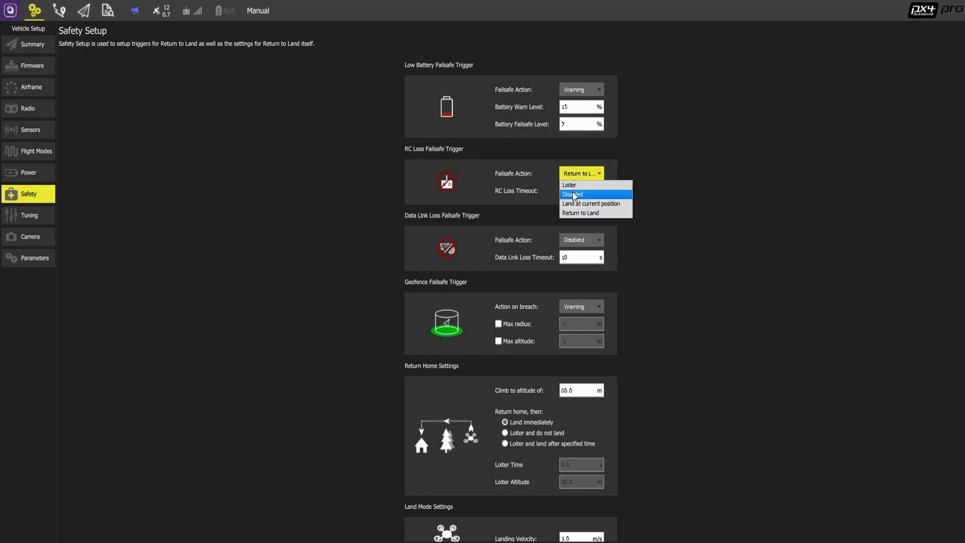
left_click(670, 129)
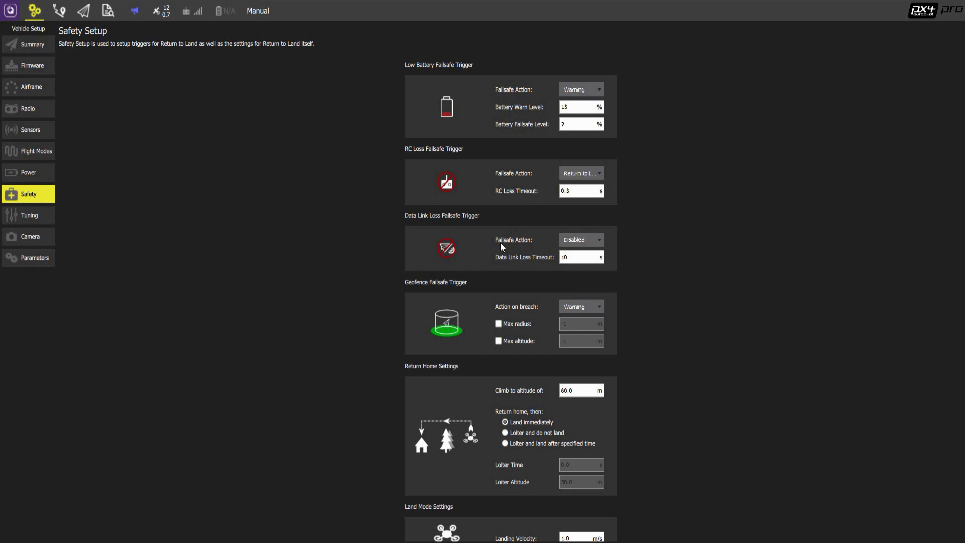
left_click(584, 244)
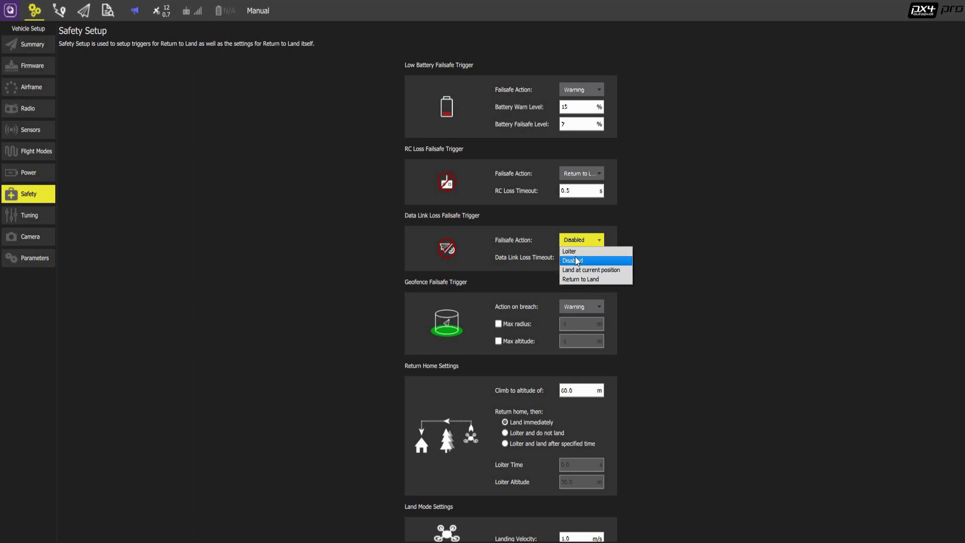
left_click(672, 242)
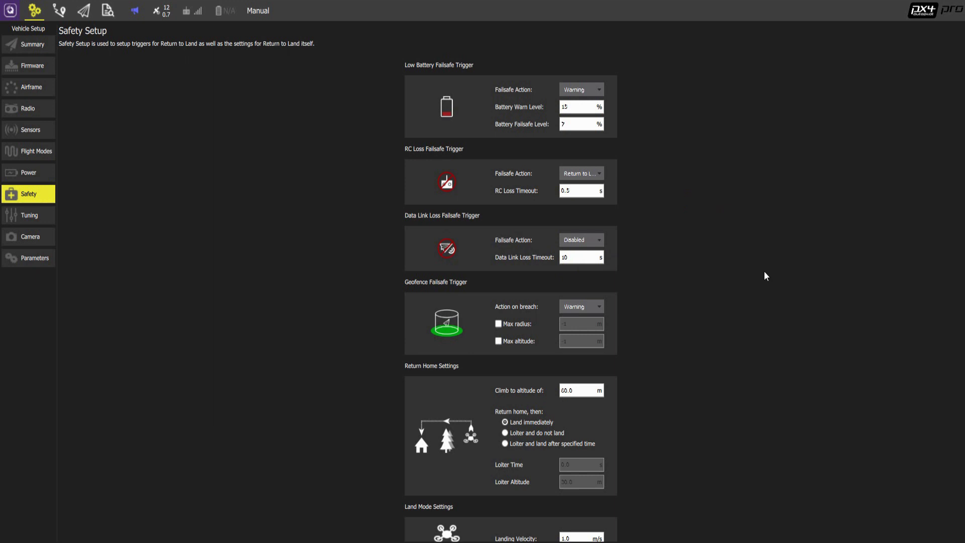
left_click(581, 306)
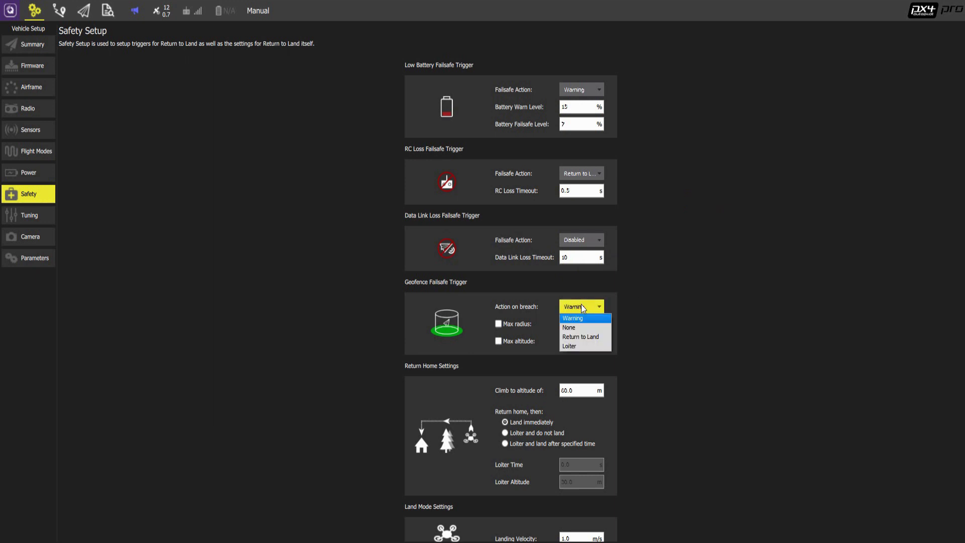
left_click(581, 305)
left_click(705, 278)
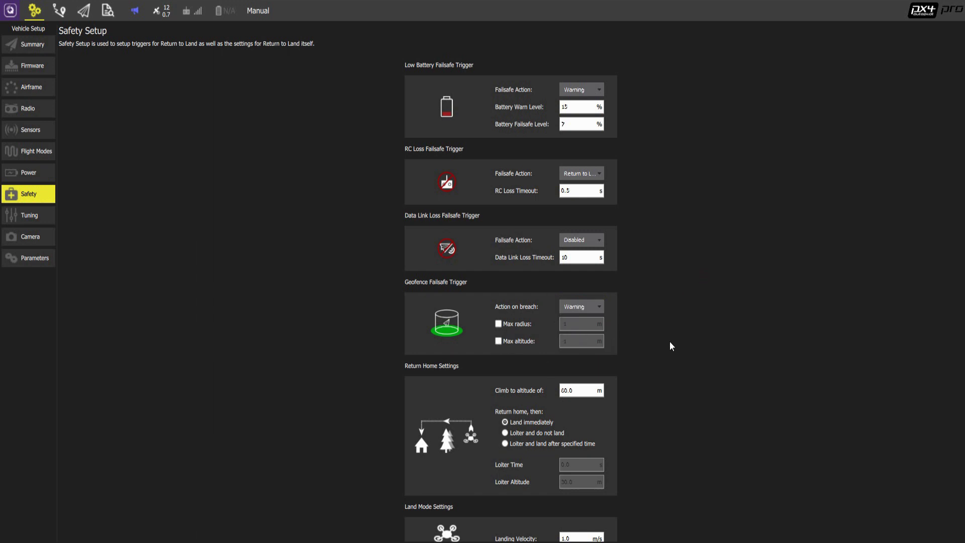
scroll(670, 341, "down", 2)
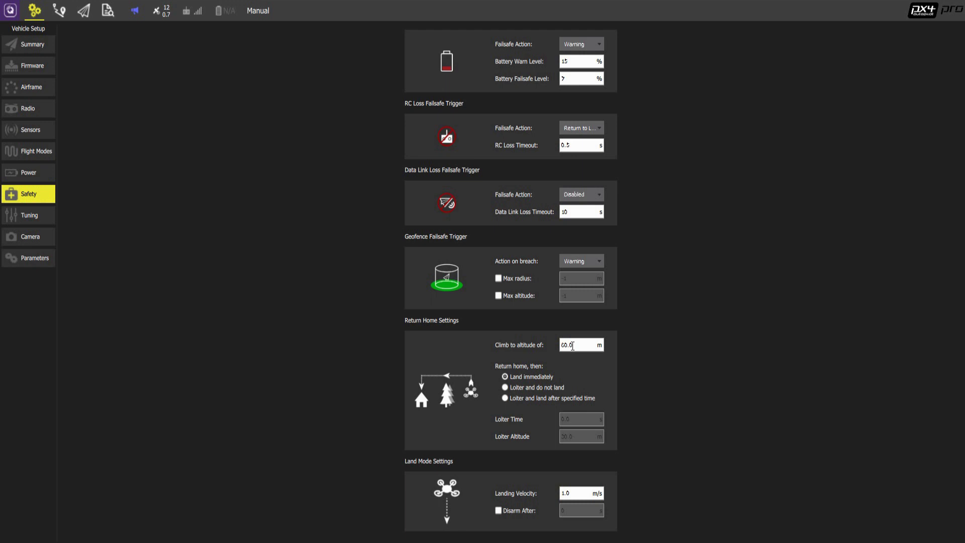
scroll(572, 346, "up", 2)
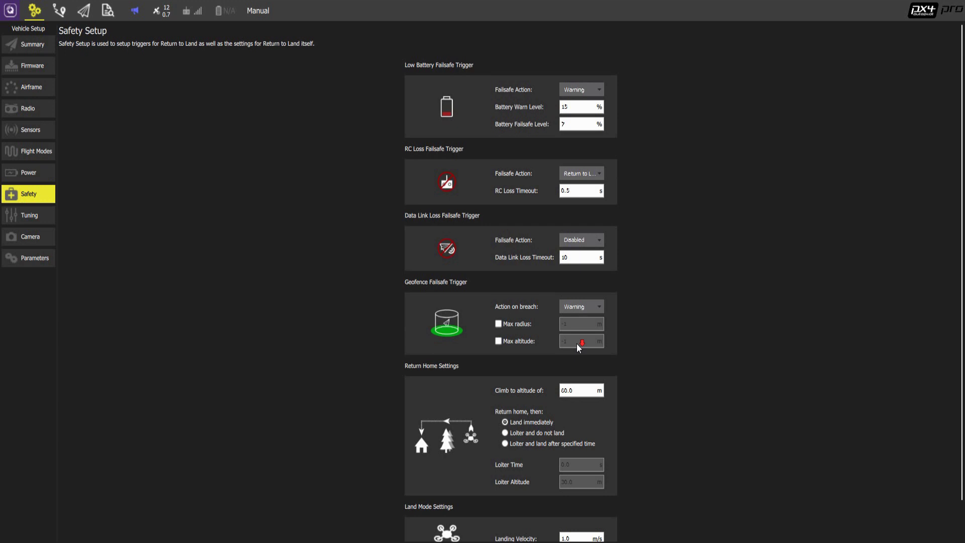
scroll(577, 343, "down", 2)
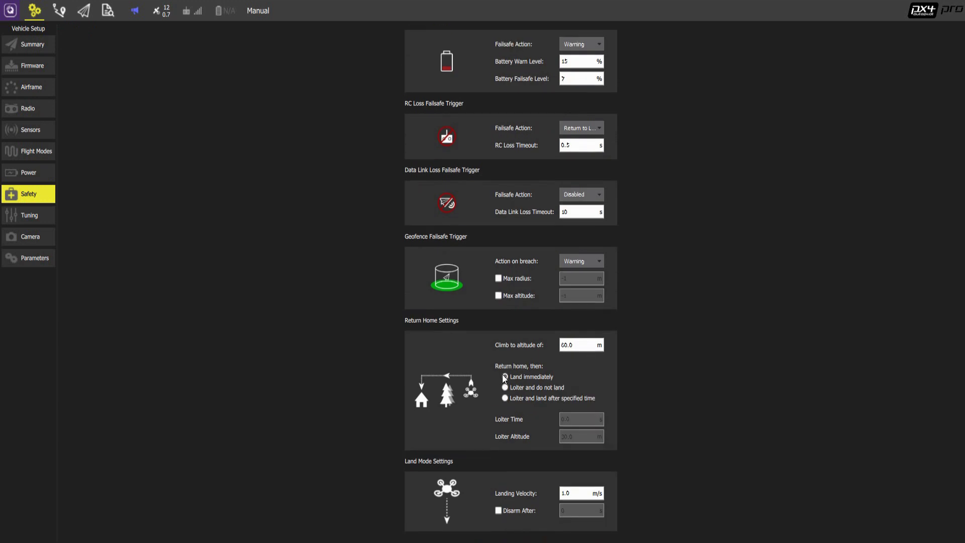